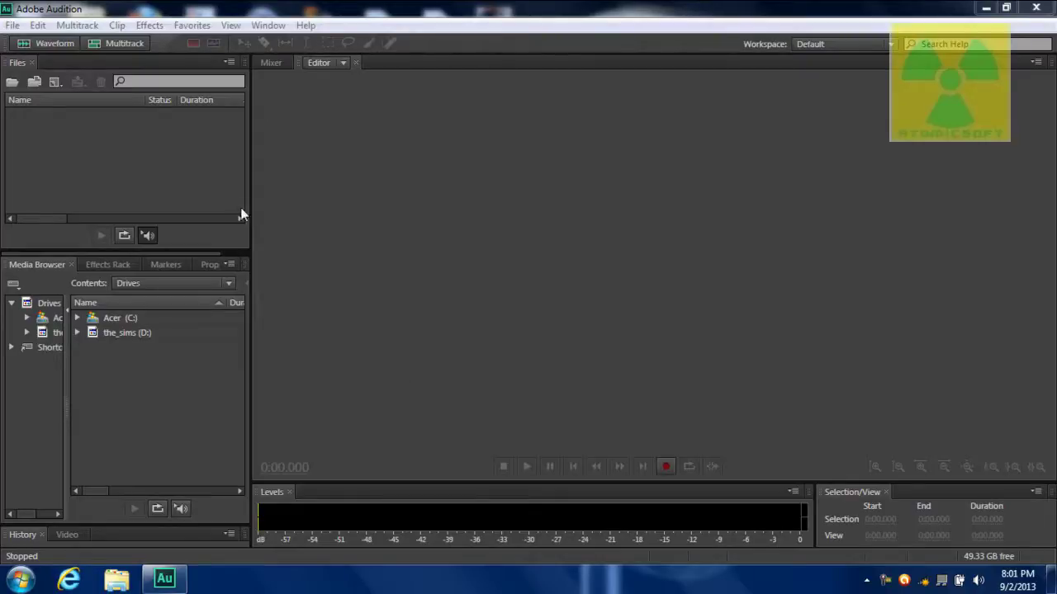
- Start a new audio file for recording and name it "voice test for tutorial"
{"action": "left_click", "coordinate": [101, 46]}
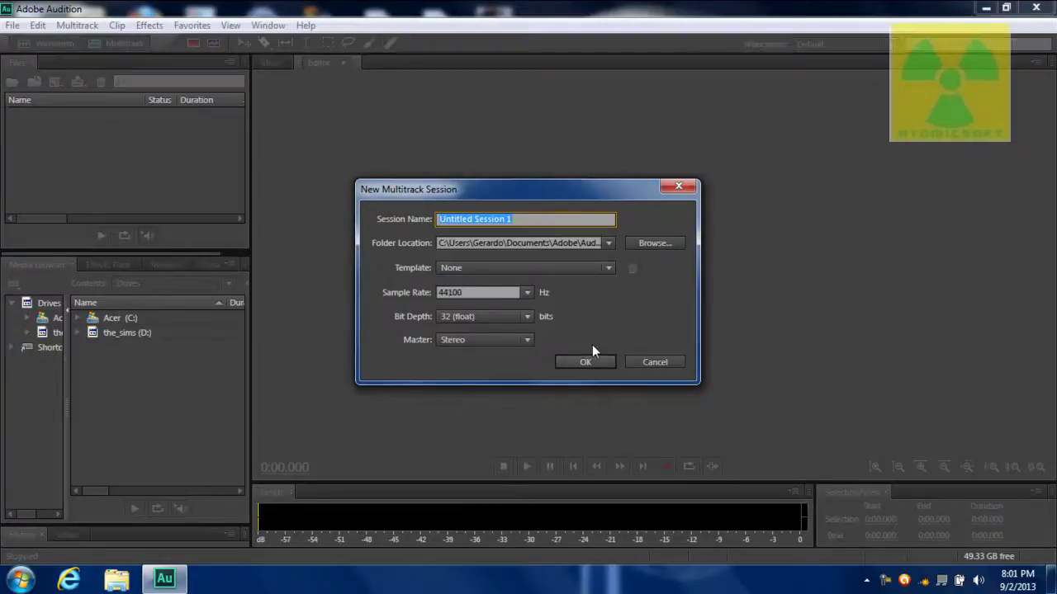
{"action": "left_click", "coordinate": [669, 364]}
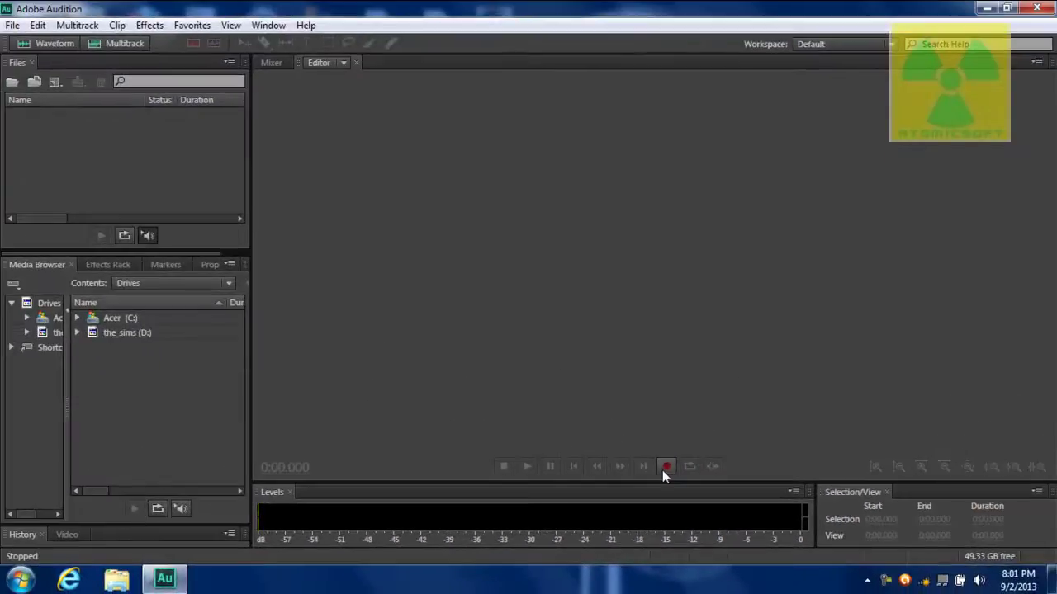
{"action": "left_click", "coordinate": [662, 470]}
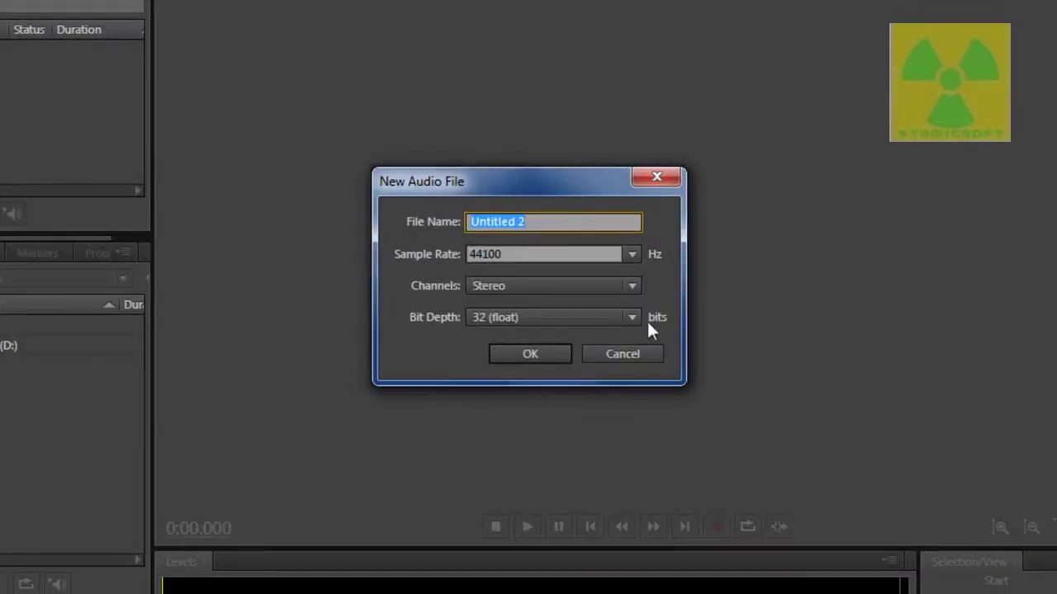
{"action": "key", "text": "BackSpace"}
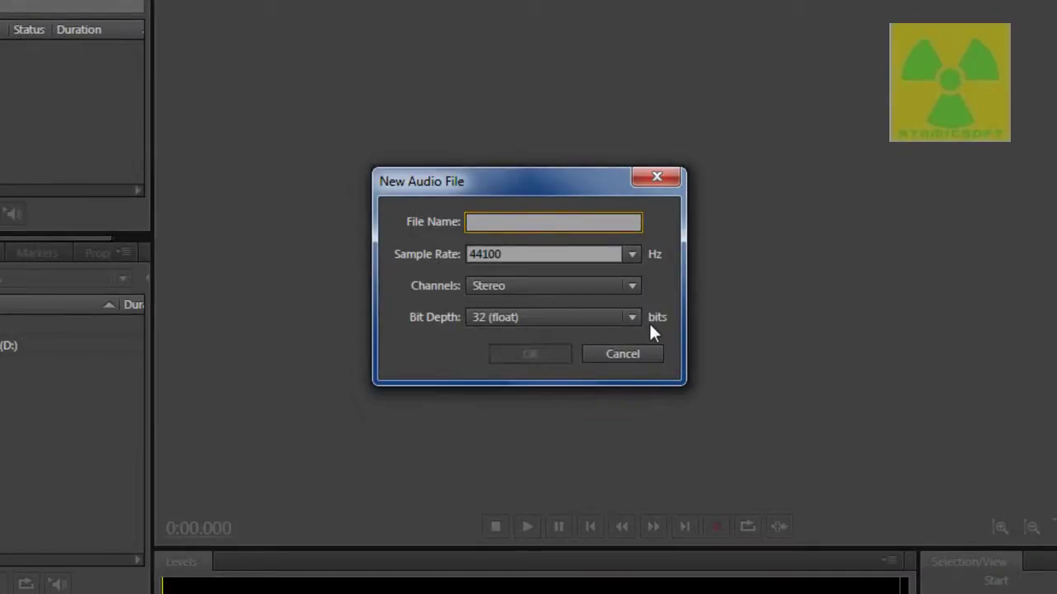
{"action": "type", "text": "voice test for tutorial"}
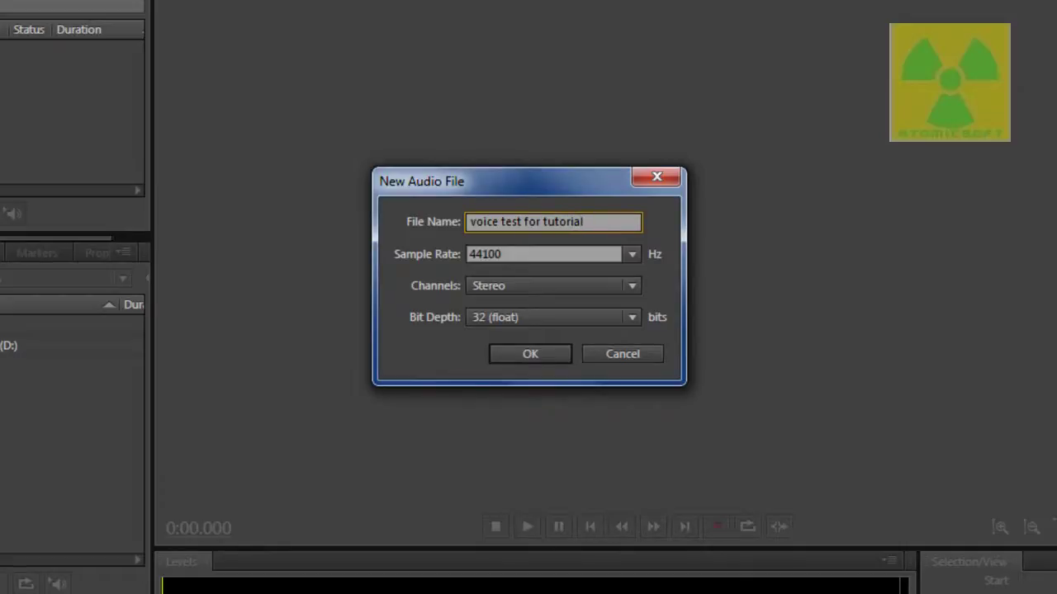
- Create the file with Stereo channels and 32 (float) bit depth, record the voice test, and stop the recording
{"action": "left_click", "coordinate": [557, 285]}
{"action": "left_click", "coordinate": [557, 286]}
{"action": "left_click", "coordinate": [557, 286]}
{"action": "left_click", "coordinate": [557, 286]}
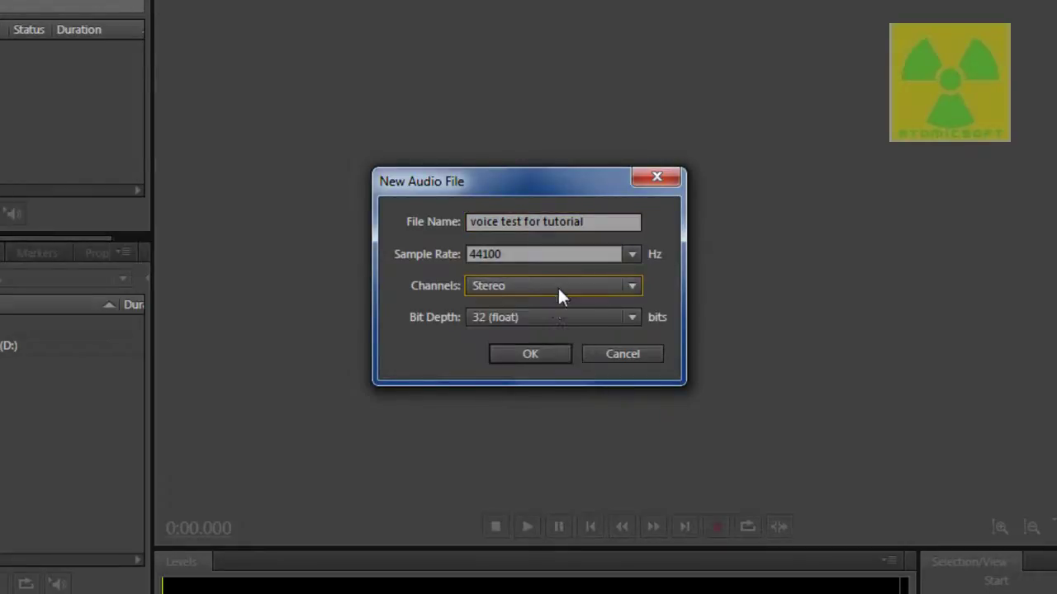
{"action": "left_click", "coordinate": [549, 288]}
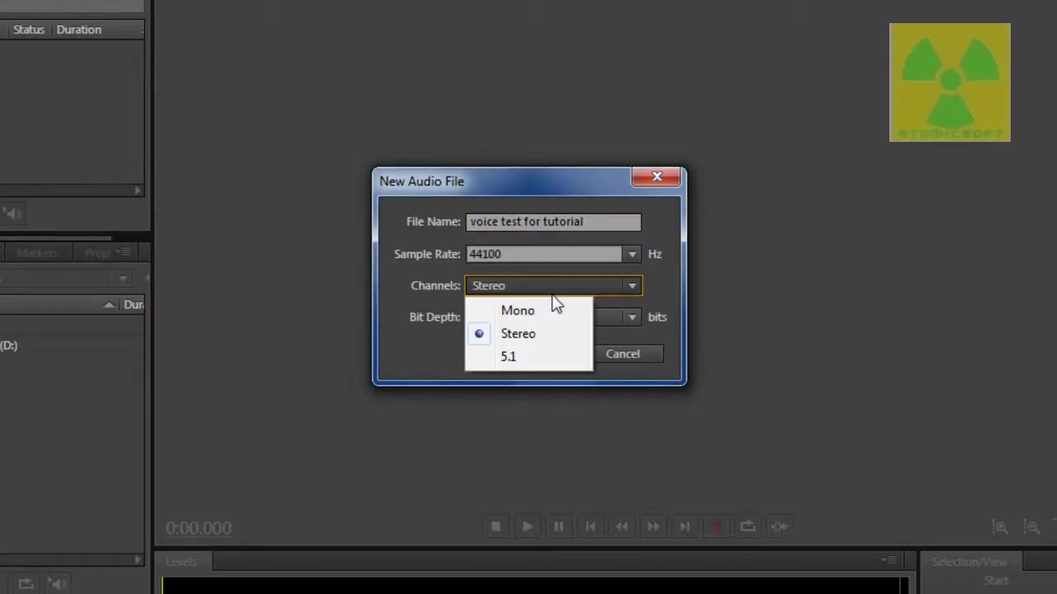
{"action": "left_click", "coordinate": [557, 290]}
{"action": "left_click", "coordinate": [537, 318]}
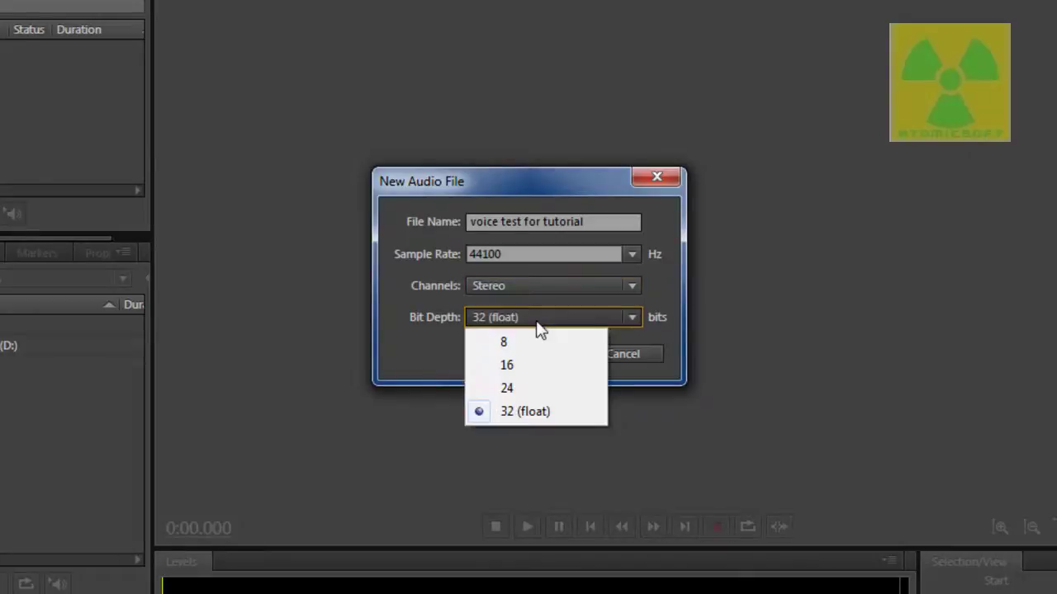
{"action": "left_click", "coordinate": [537, 323]}
{"action": "left_click", "coordinate": [534, 350]}
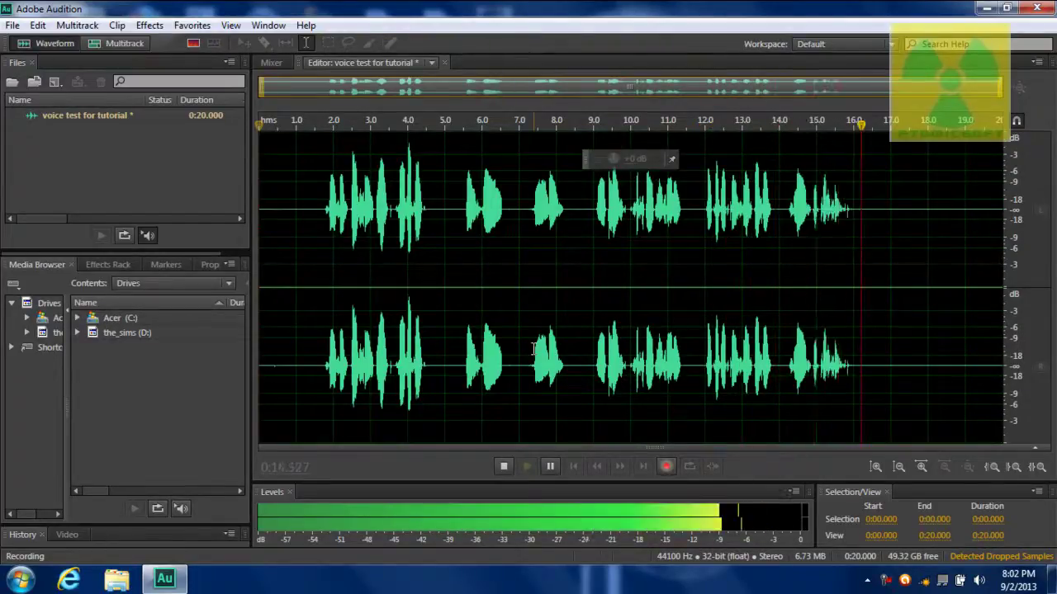
{"action": "left_click", "coordinate": [505, 467]}
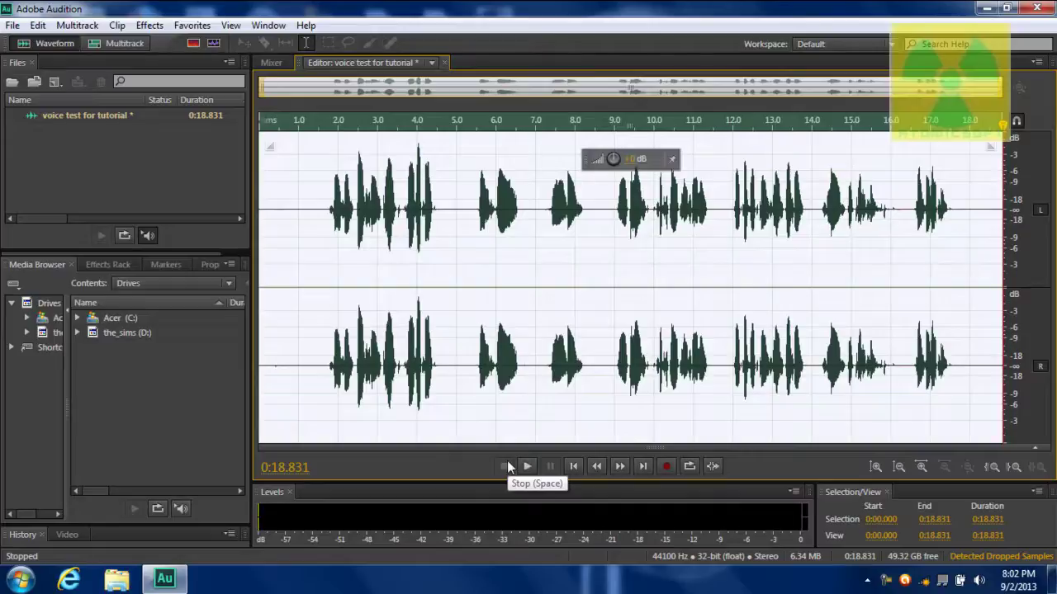
- Delete the silent section of about 1.6 seconds at the beginning of the voice recording
{"action": "left_click", "coordinate": [298, 267]}
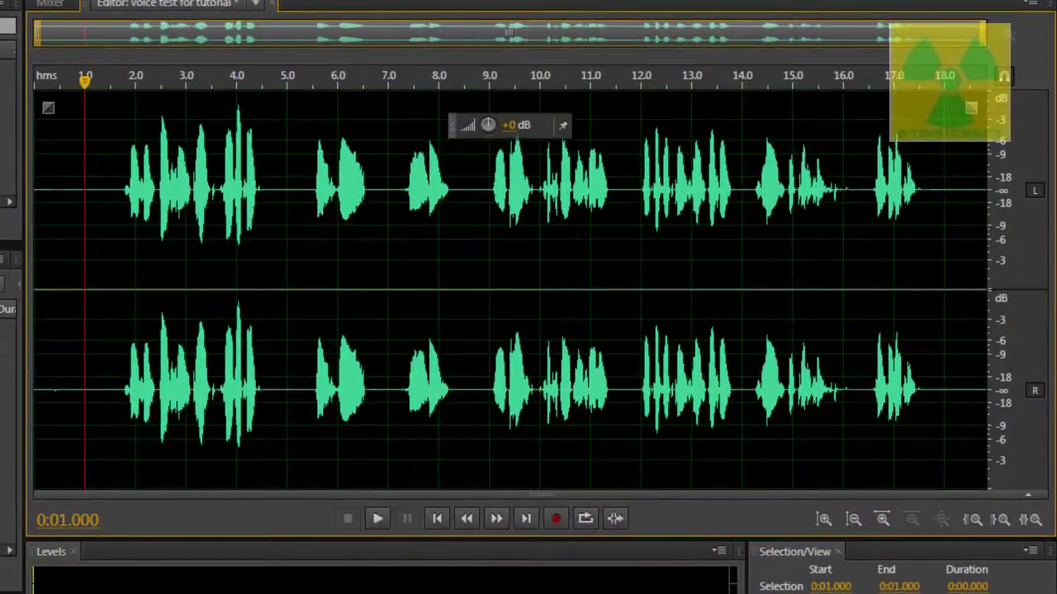
{"action": "left_click", "coordinate": [116, 195]}
{"action": "left_click_drag", "start_coordinate": [117, 196], "coordinate": [15, 202]}
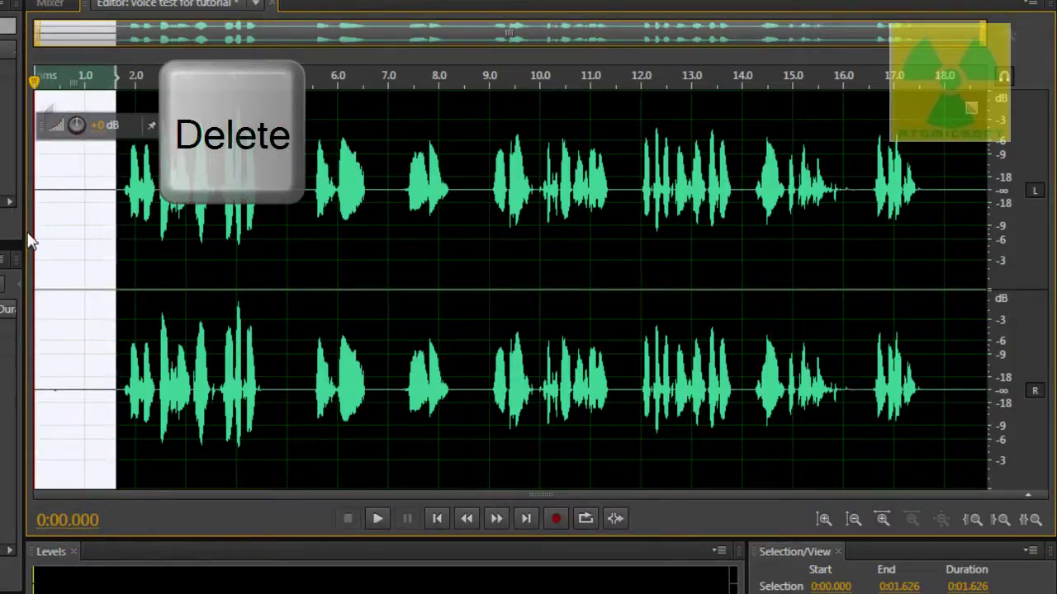
{"action": "key", "text": "Delete"}
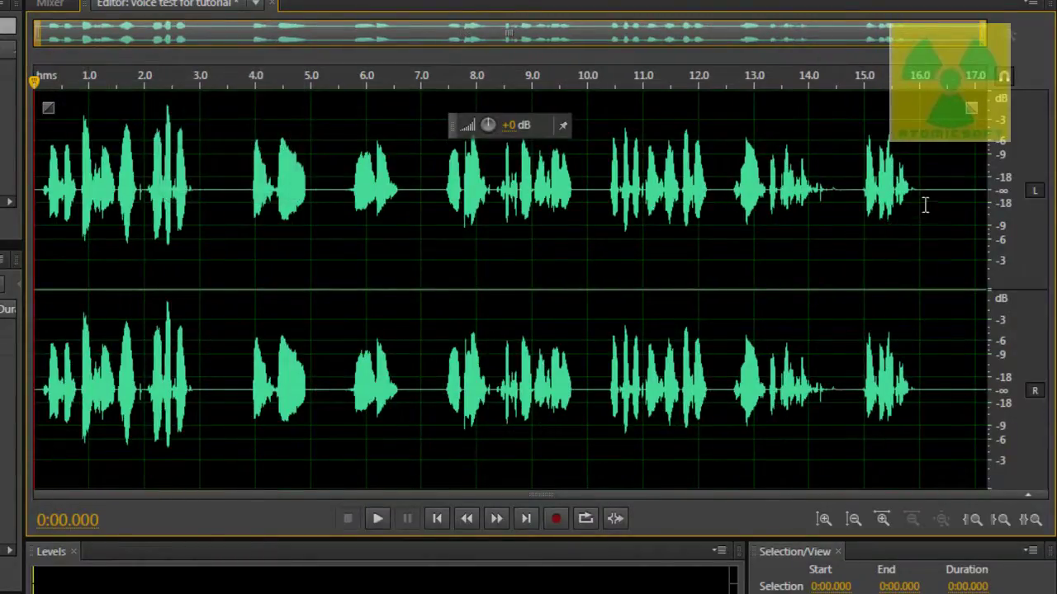
- Delete the silence from 0:16.000 to the end of the voice recording and play the recording back
{"action": "left_click_drag", "start_coordinate": [918, 208], "coordinate": [1001, 240]}
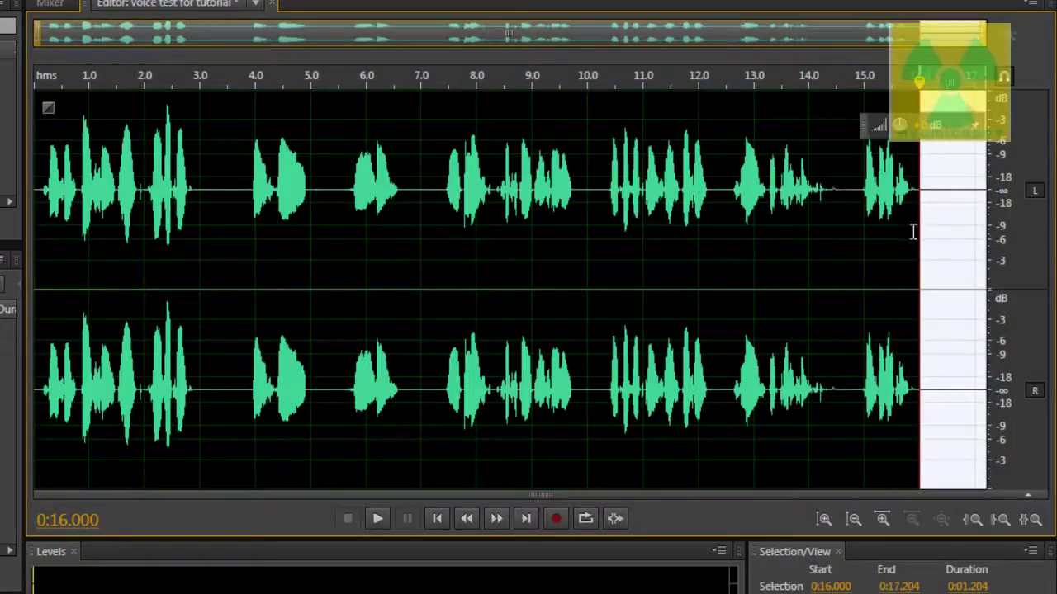
{"action": "left_click_drag", "start_coordinate": [925, 233], "coordinate": [926, 235]}
{"action": "key", "text": "Delete"}
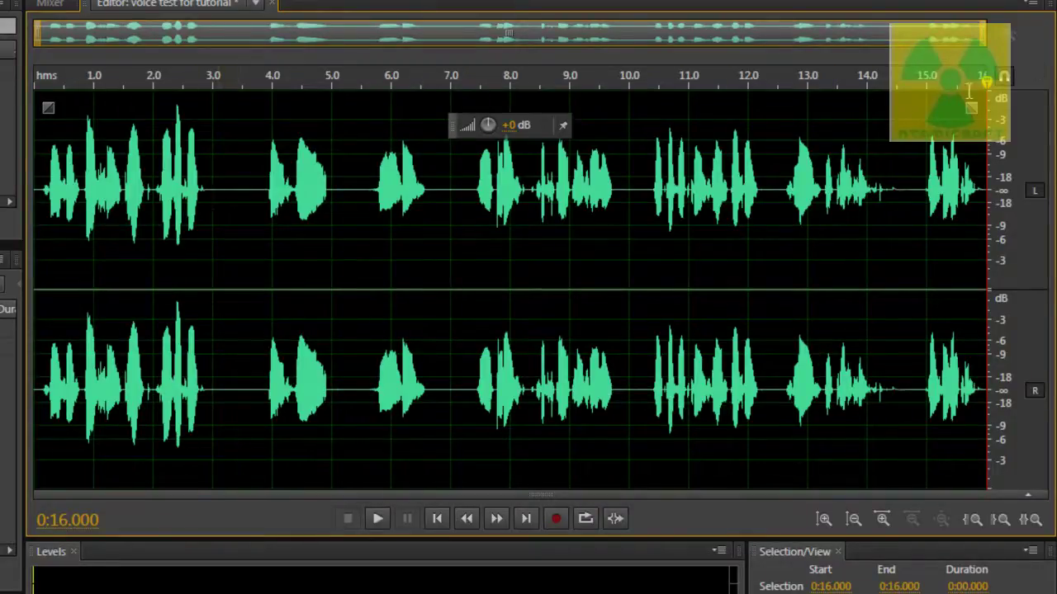
{"action": "mouse_move", "coordinate": [971, 108]}
{"action": "left_mouse_down"}
{"action": "mouse_move", "coordinate": [930, 126]}
{"action": "mouse_move", "coordinate": [992, 124]}
{"action": "left_mouse_up"}
{"action": "left_click", "coordinate": [378, 520]}
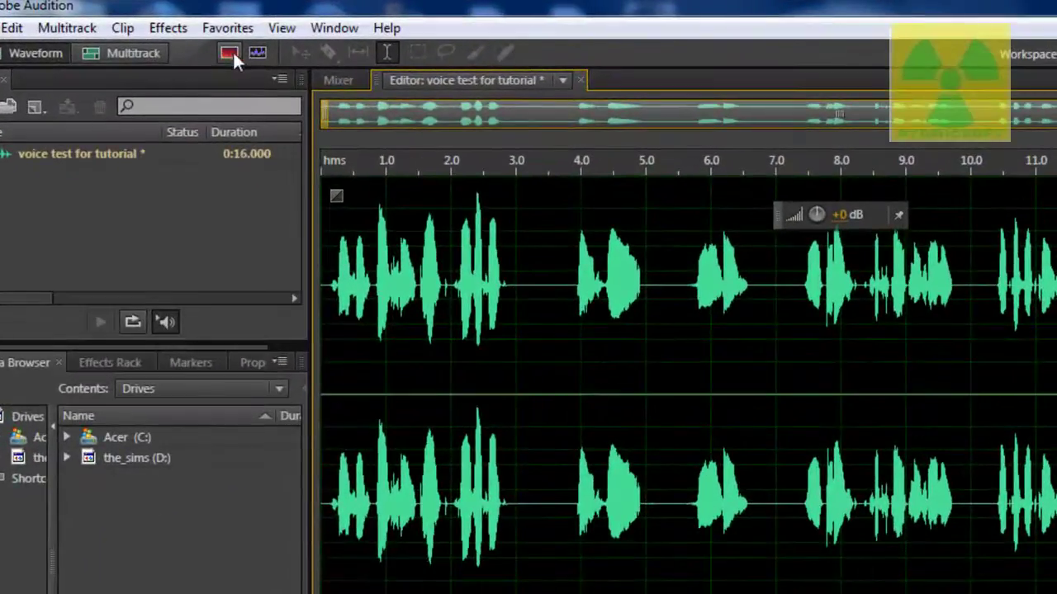
- Create a multitrack session named "test", overwriting the existing one, and place the voice test recording at the start of Track 1
{"action": "left_click", "coordinate": [124, 44]}
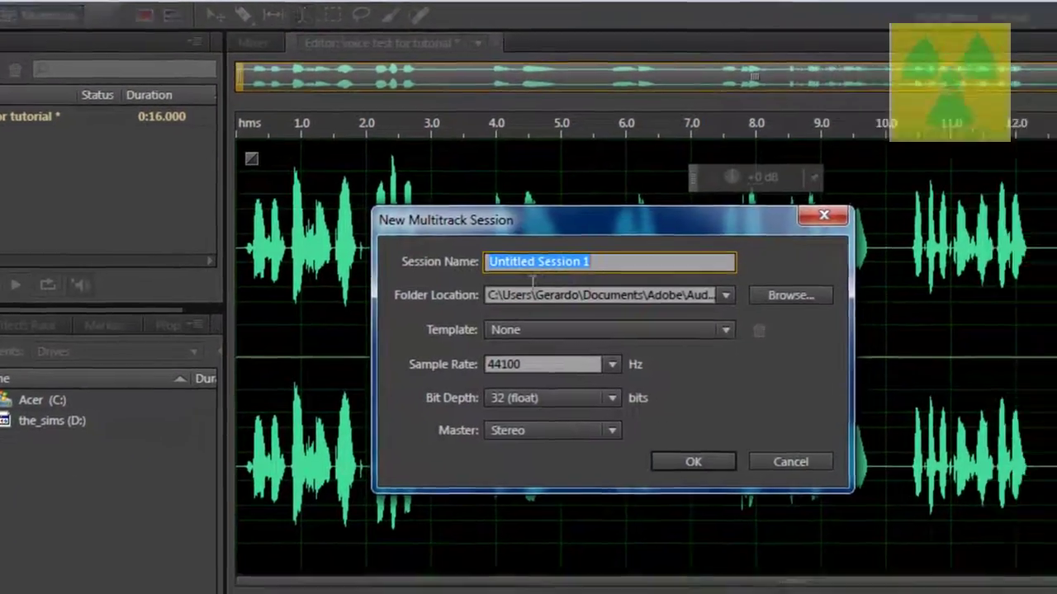
{"action": "key", "text": "BackSpace"}
{"action": "type", "text": "test"}
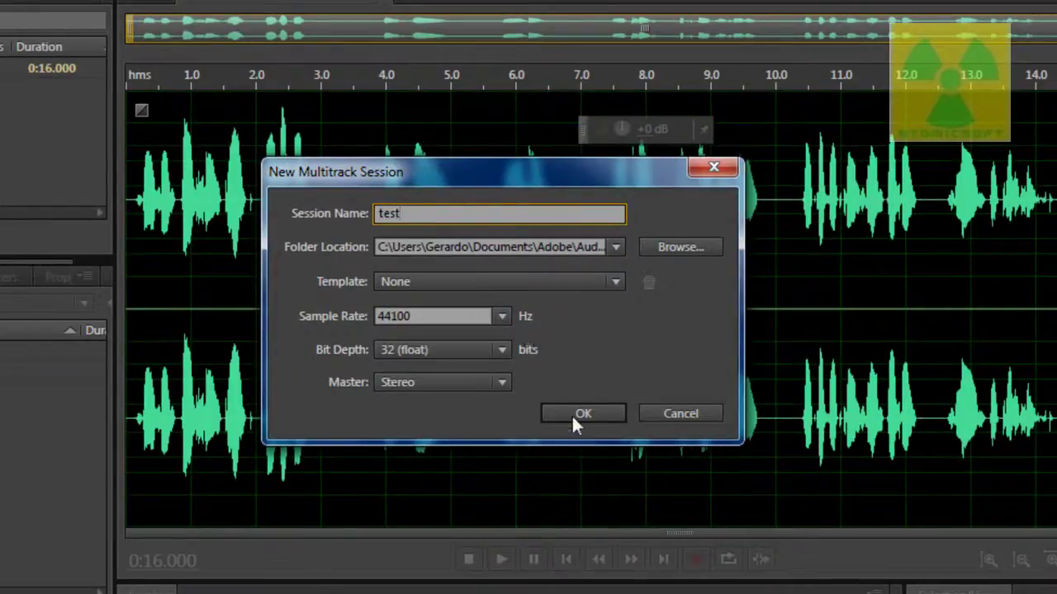
{"action": "left_click", "coordinate": [582, 413]}
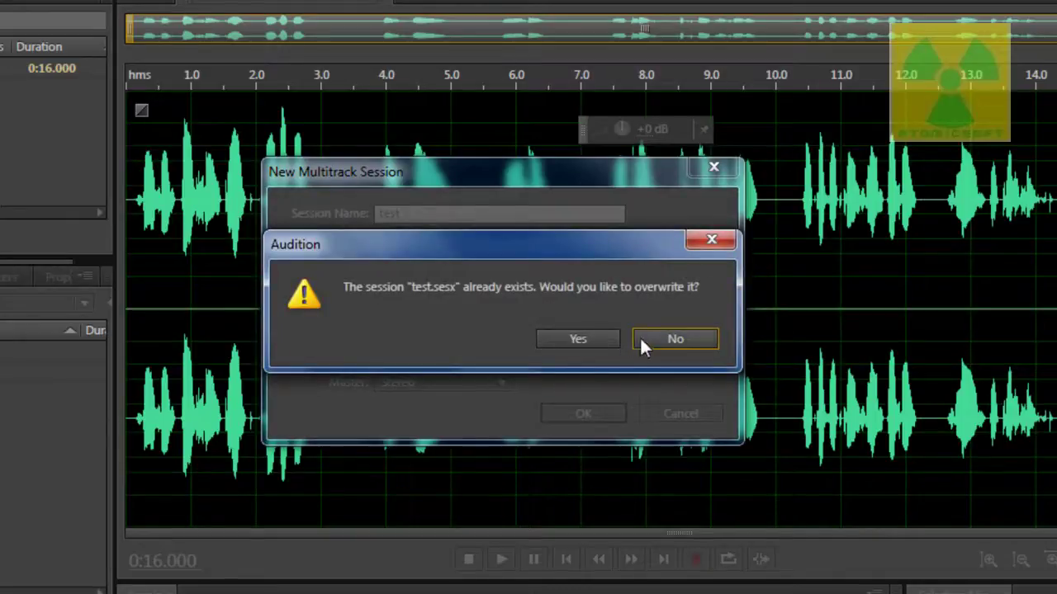
{"action": "left_click", "coordinate": [573, 338]}
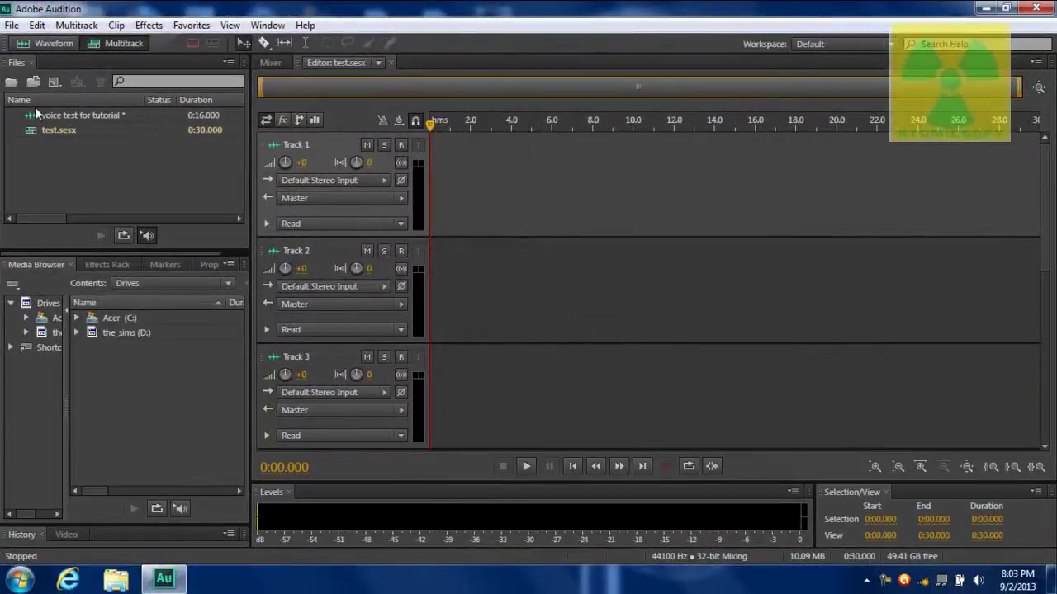
{"action": "left_click_drag", "start_coordinate": [51, 113], "coordinate": [432, 194]}
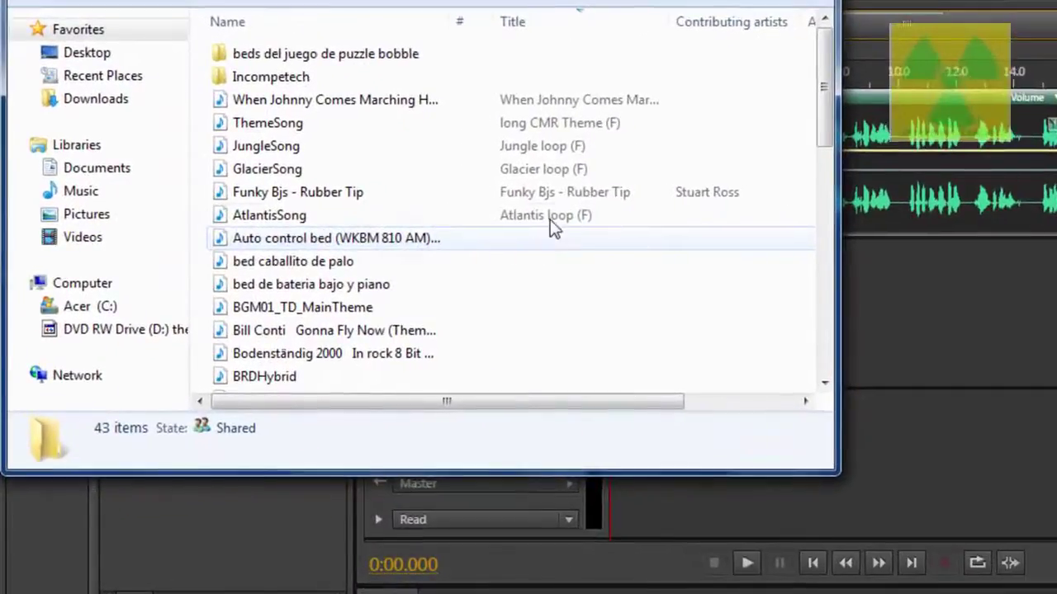
- Add the Bodenständig 2000 "In rock 8 Bit HQ Audio" music file to Track 2 and align it with the timeline start
{"action": "left_click", "coordinate": [277, 309]}
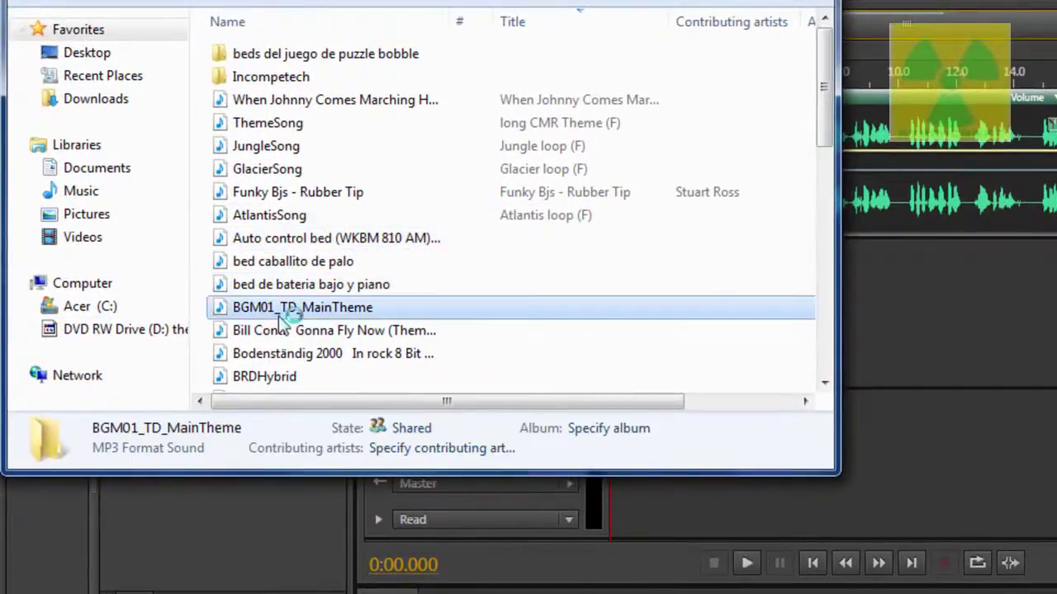
{"action": "scroll", "coordinate": [293, 312], "scroll_direction": "down", "scroll_amount": 1}
{"action": "left_click", "coordinate": [285, 287]}
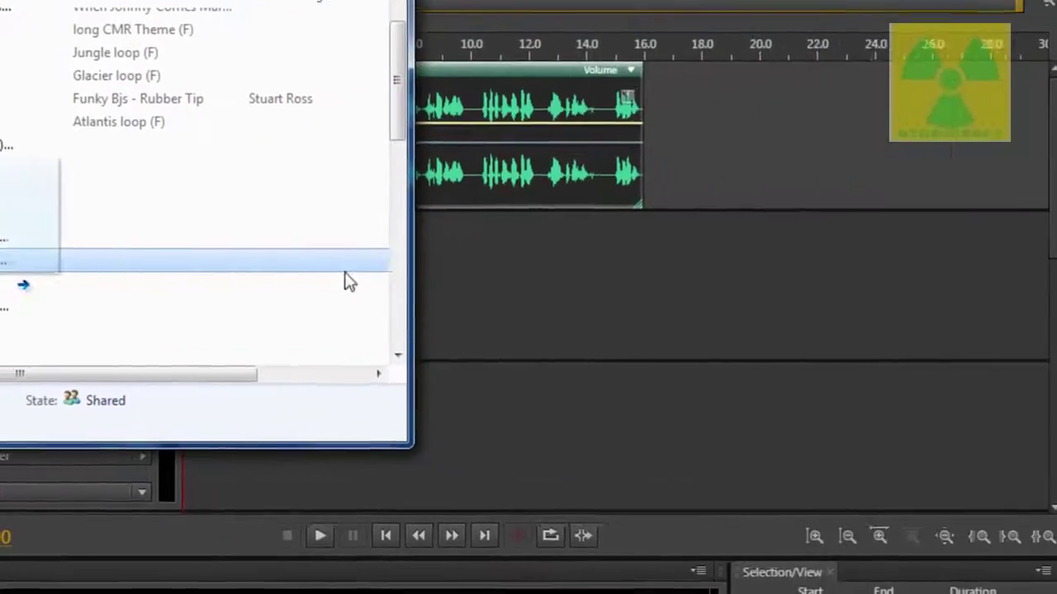
{"action": "left_click_drag", "start_coordinate": [347, 281], "coordinate": [477, 336]}
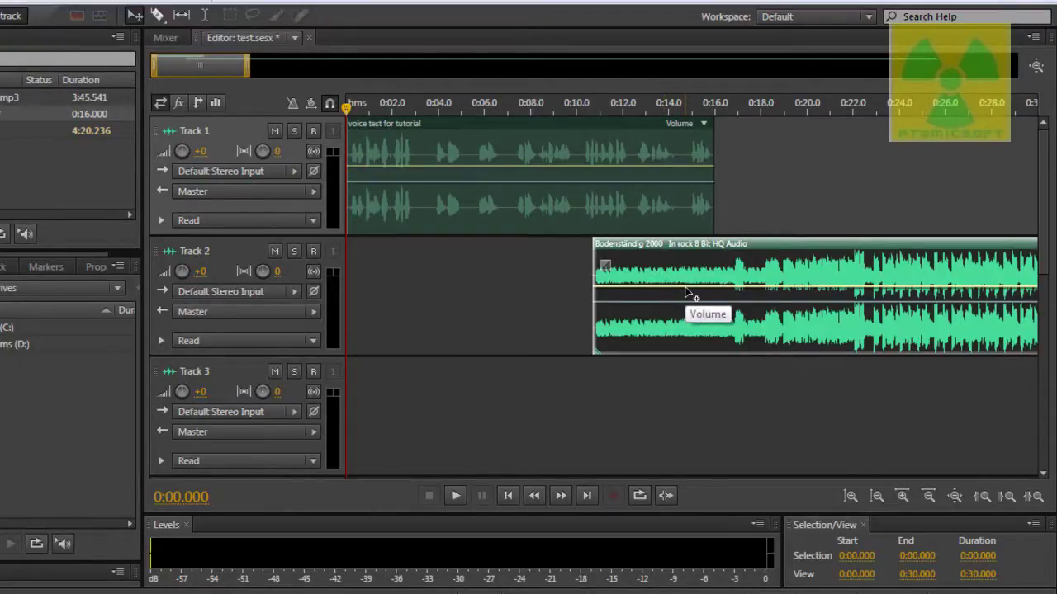
{"action": "left_click_drag", "start_coordinate": [703, 302], "coordinate": [394, 278]}
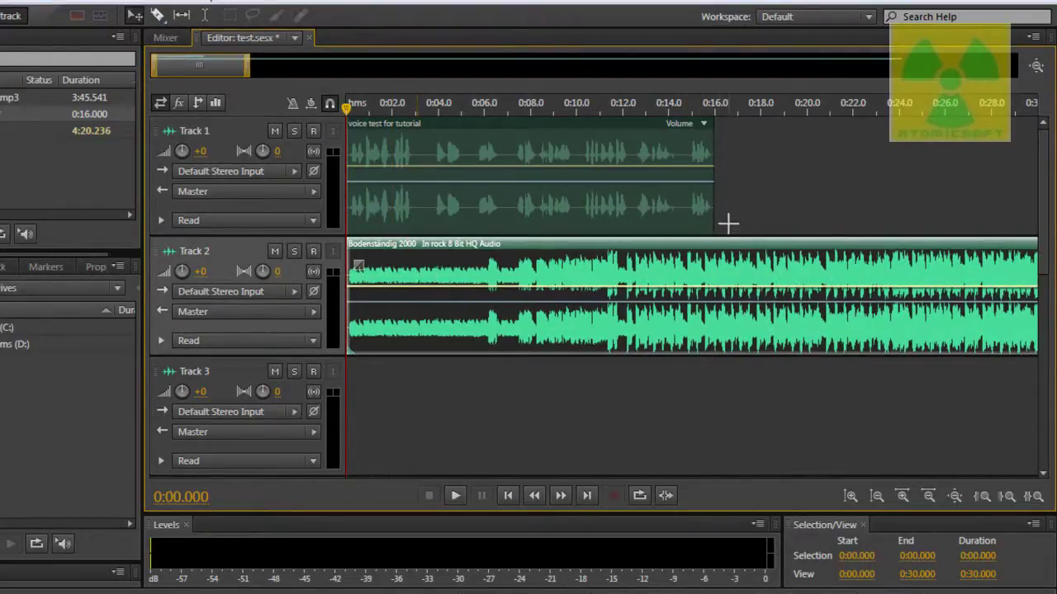
- Split the Track 2 music clip at the end of the voice clip, 0:16.000, and delete the part after it
{"action": "left_click", "coordinate": [510, 132]}
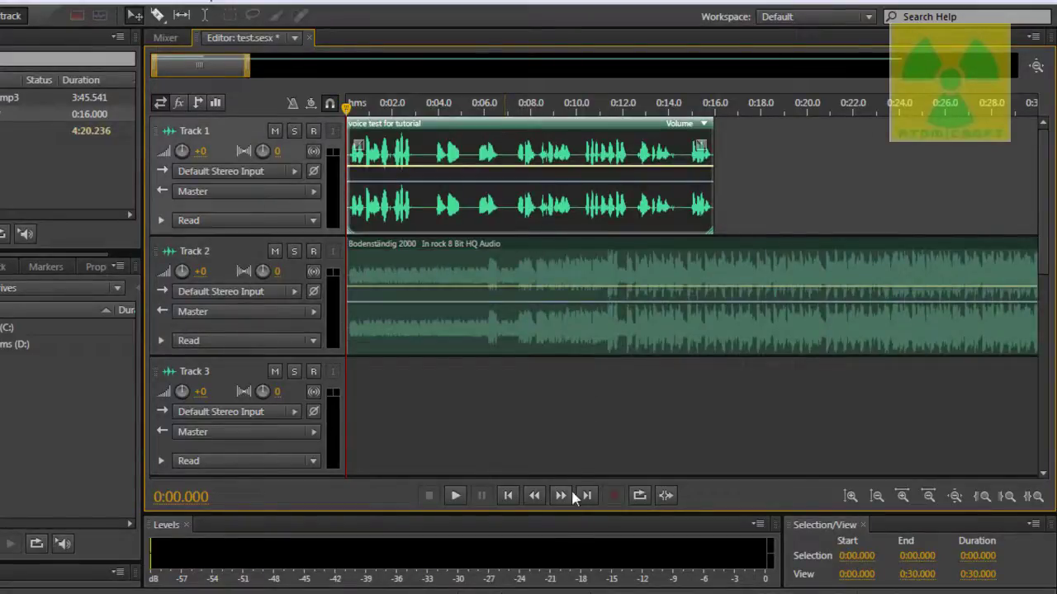
{"action": "left_click", "coordinate": [586, 494]}
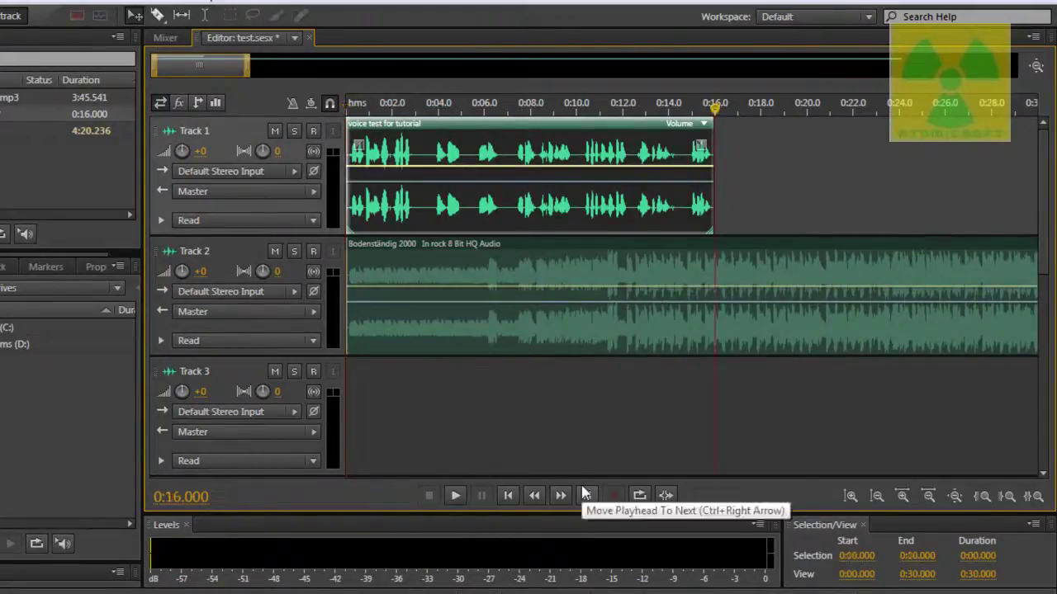
{"action": "right_click", "coordinate": [716, 254]}
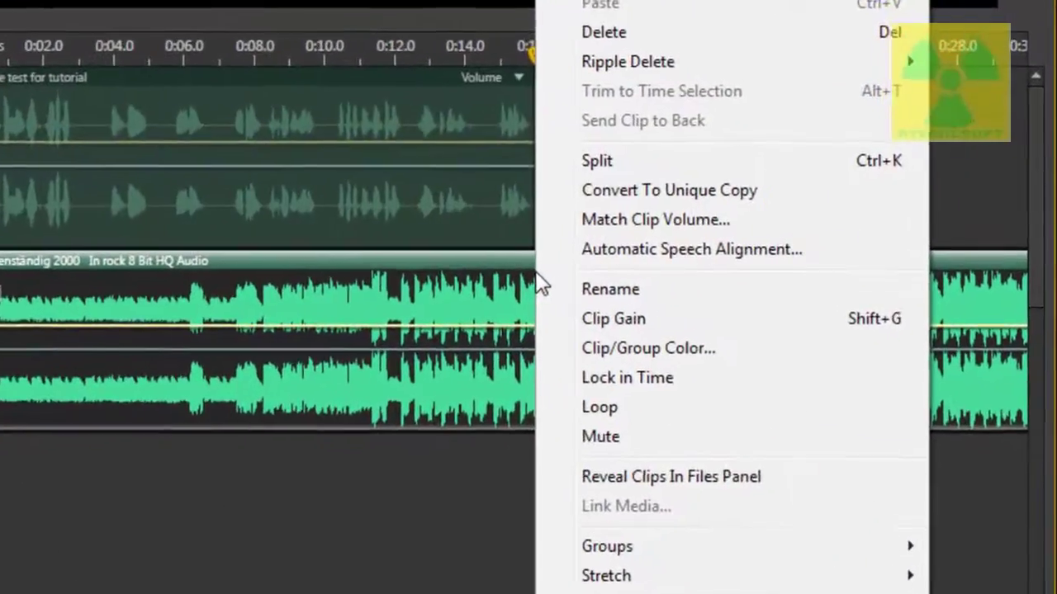
{"action": "left_click", "coordinate": [615, 164]}
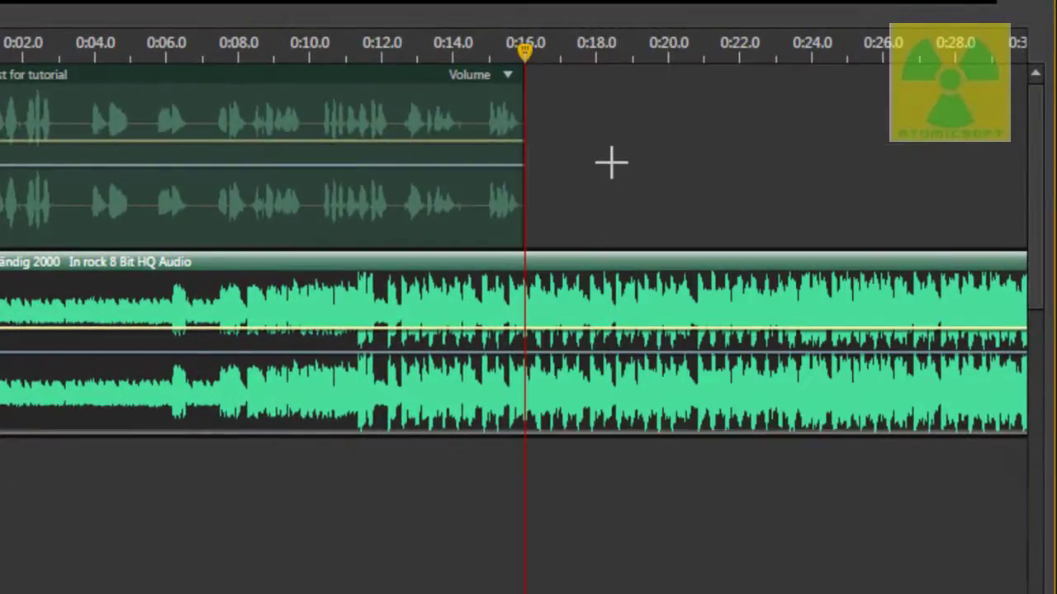
{"action": "right_click", "coordinate": [572, 268]}
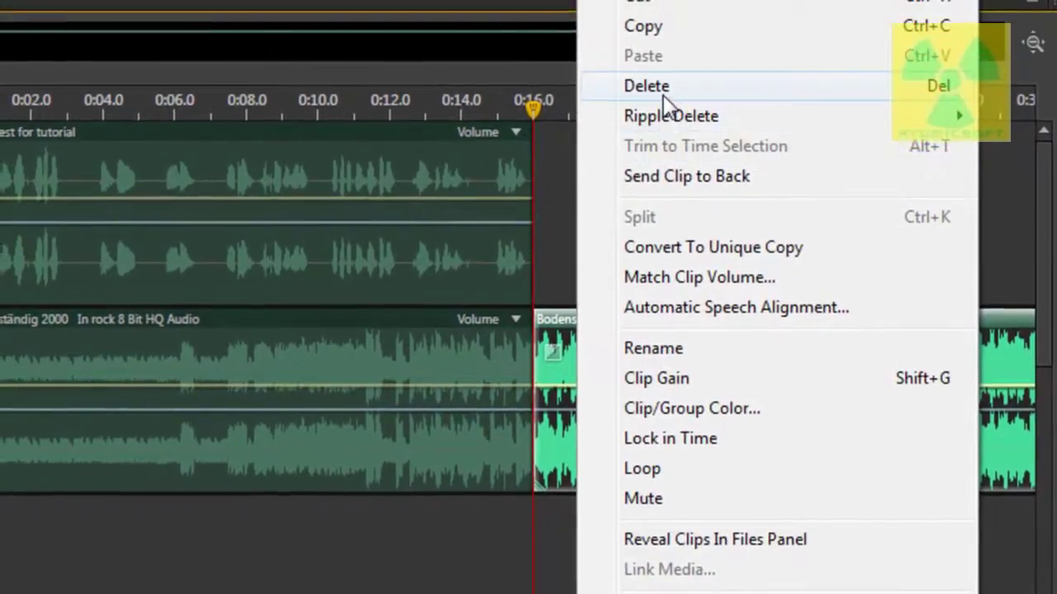
{"action": "left_click", "coordinate": [652, 30]}
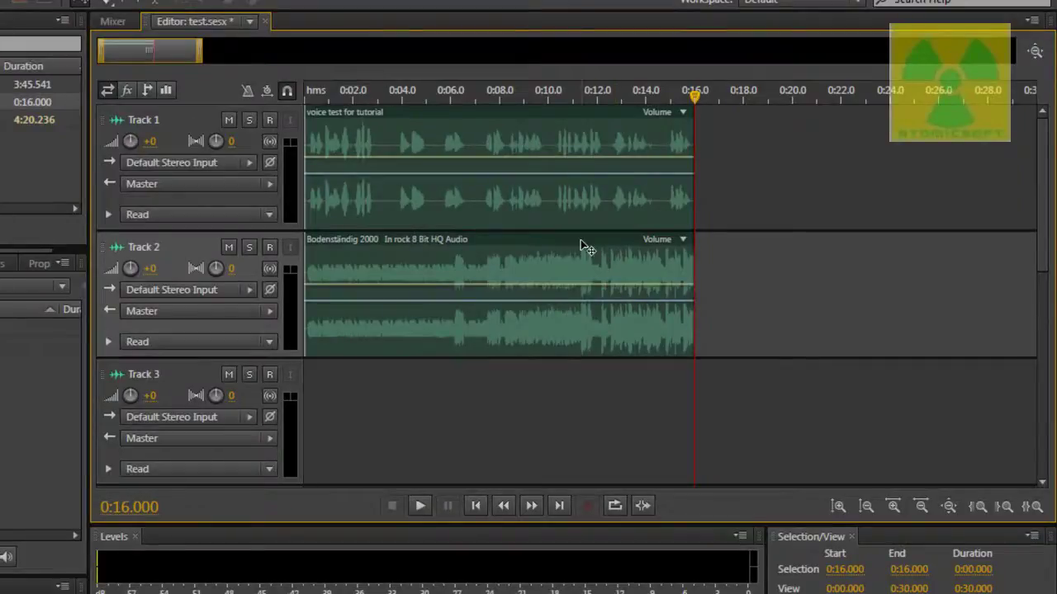
- Extend the Track 2 music clip to about 18 seconds with a fade-out from 16 seconds, and lower its volume line
{"action": "left_click", "coordinate": [581, 241]}
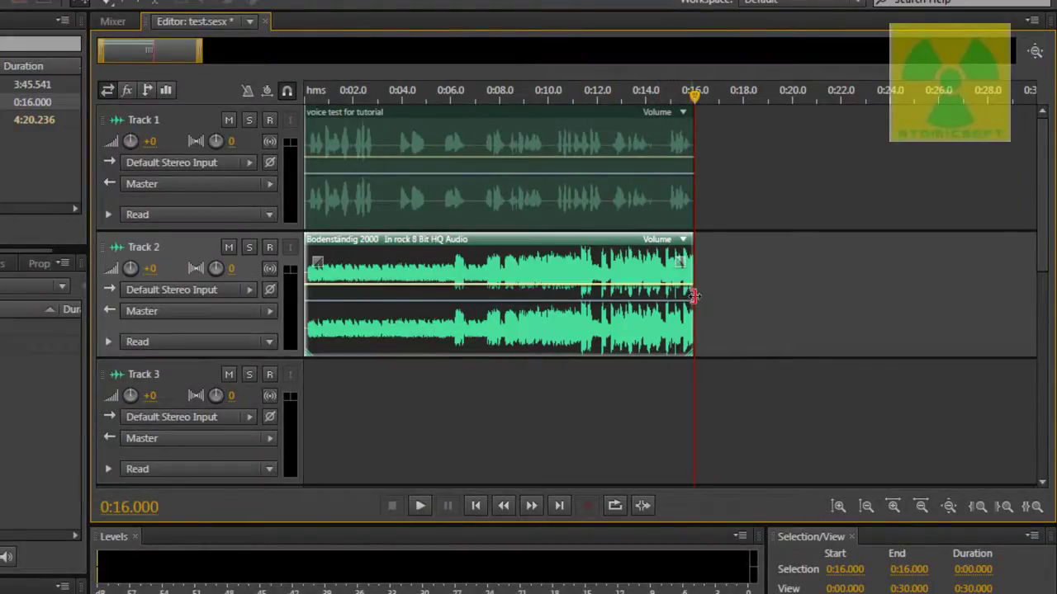
{"action": "mouse_move", "coordinate": [696, 298]}
{"action": "left_mouse_down"}
{"action": "mouse_move", "coordinate": [741, 290]}
{"action": "mouse_move", "coordinate": [727, 266]}
{"action": "mouse_move", "coordinate": [667, 286]}
{"action": "mouse_move", "coordinate": [678, 287]}
{"action": "left_mouse_up"}
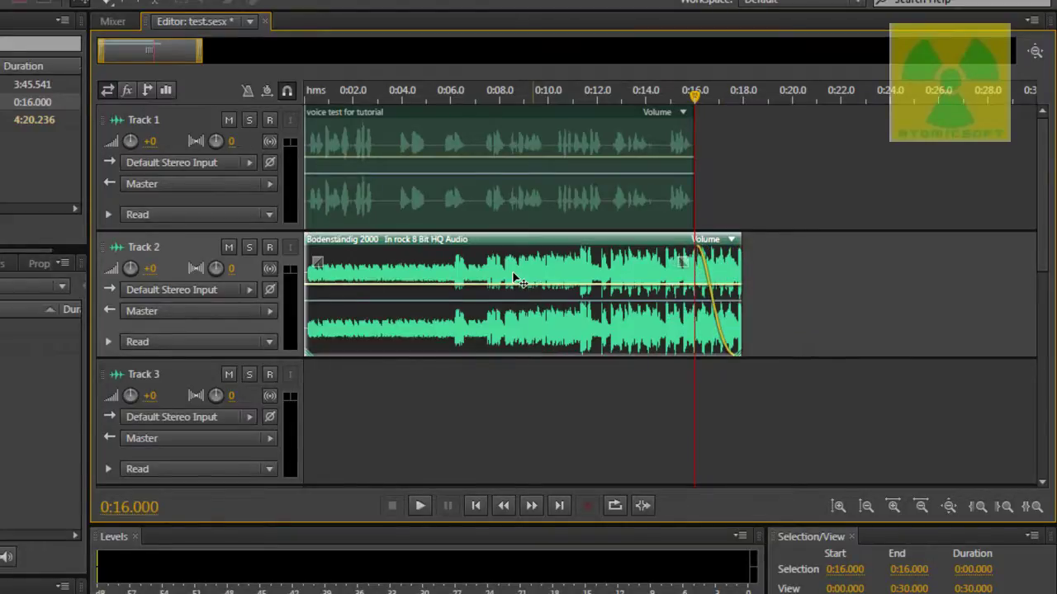
{"action": "left_click_drag", "start_coordinate": [480, 289], "coordinate": [479, 304]}
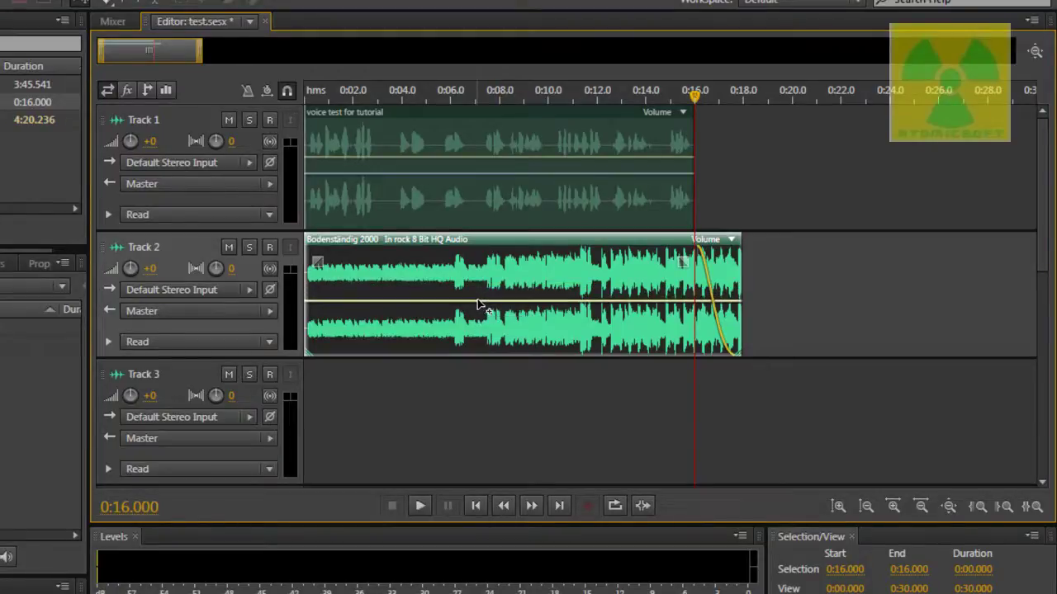
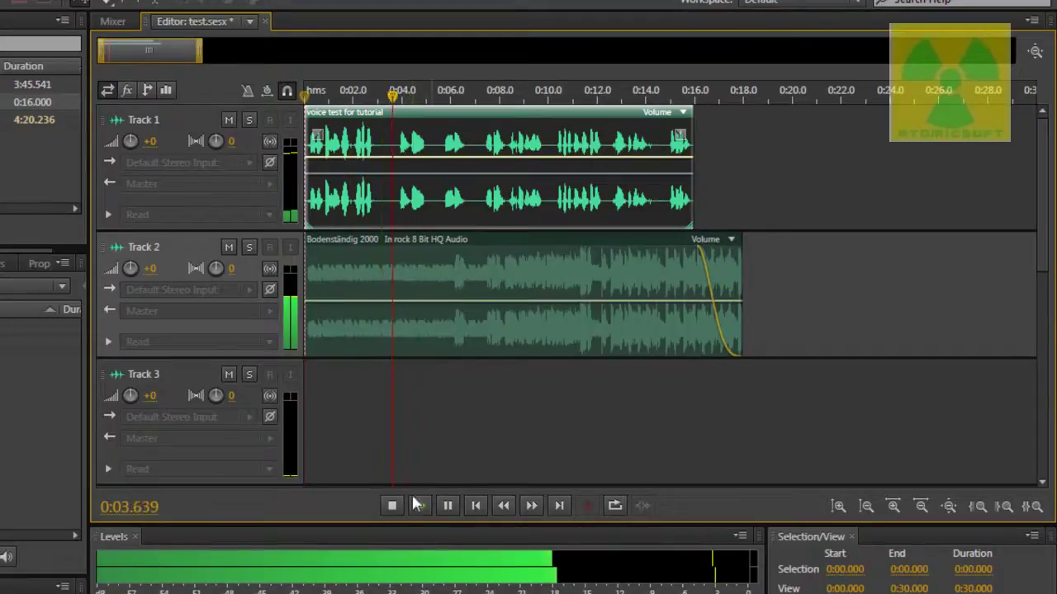
- Play the mix in short passages, including from the timeline start, to judge the music level against the voice
{"action": "left_click", "coordinate": [418, 506]}
{"action": "left_click", "coordinate": [419, 506]}
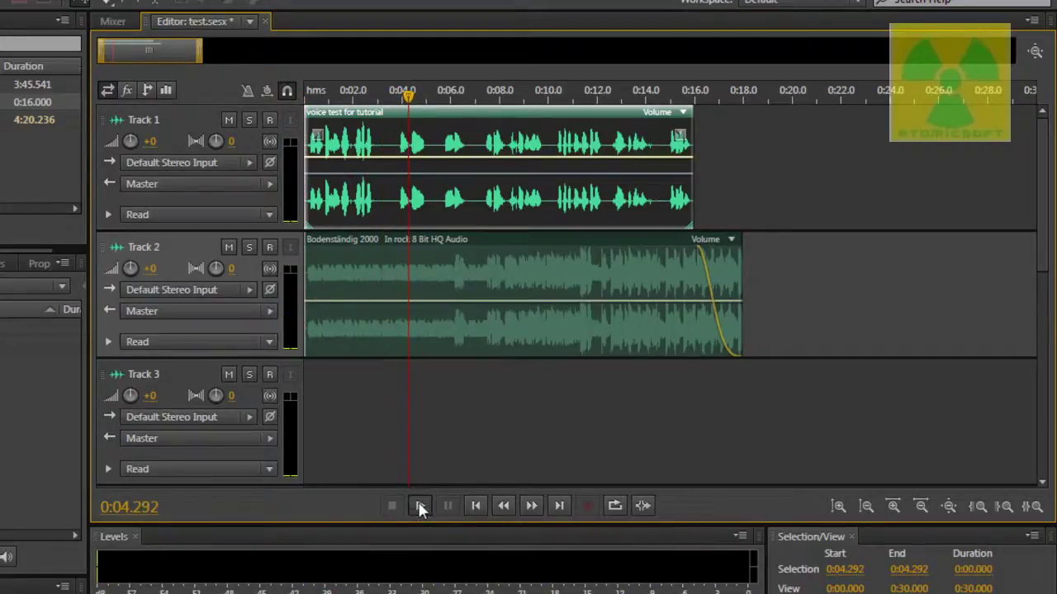
{"action": "left_click", "coordinate": [418, 506]}
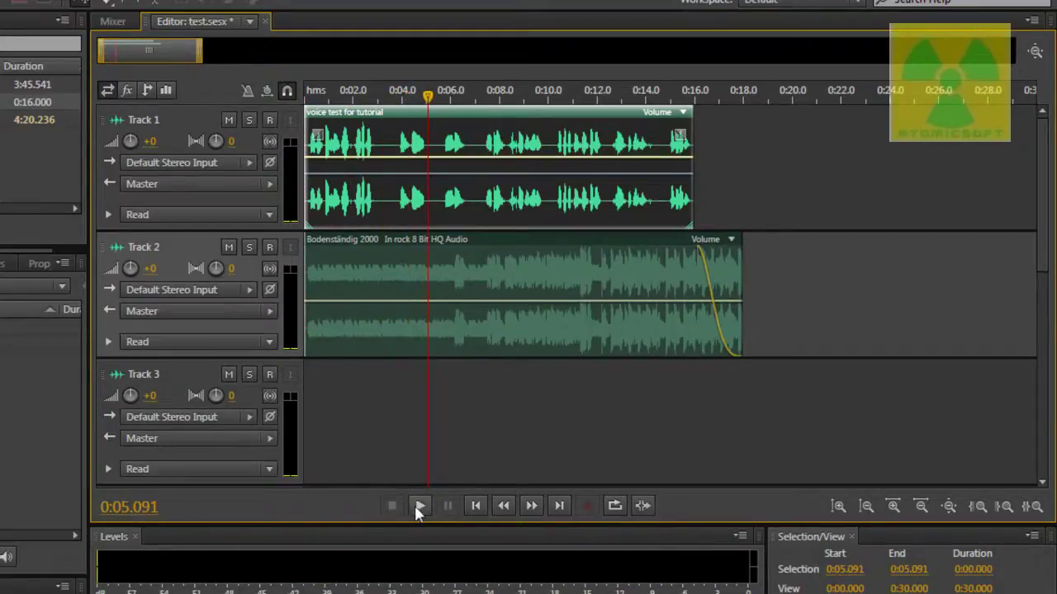
{"action": "left_click", "coordinate": [415, 505]}
{"action": "left_click", "coordinate": [401, 506]}
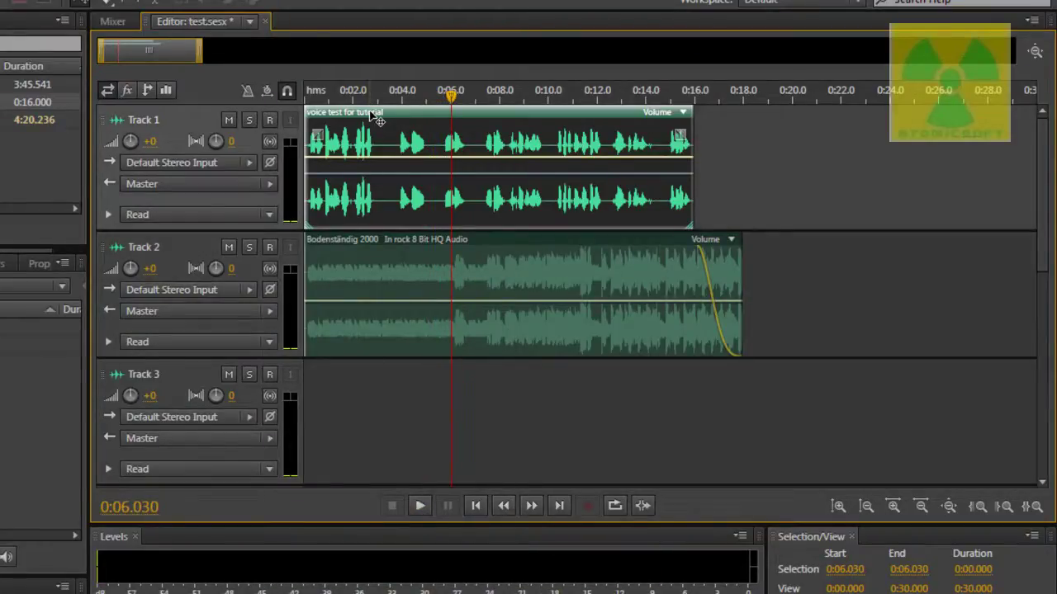
{"action": "left_click", "coordinate": [474, 505]}
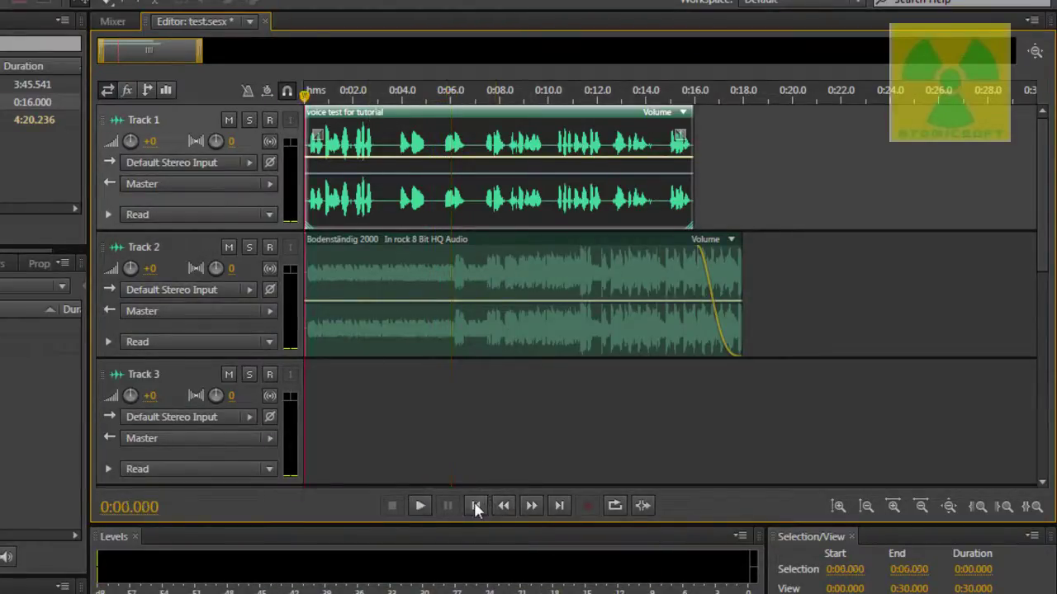
{"action": "left_click", "coordinate": [422, 500]}
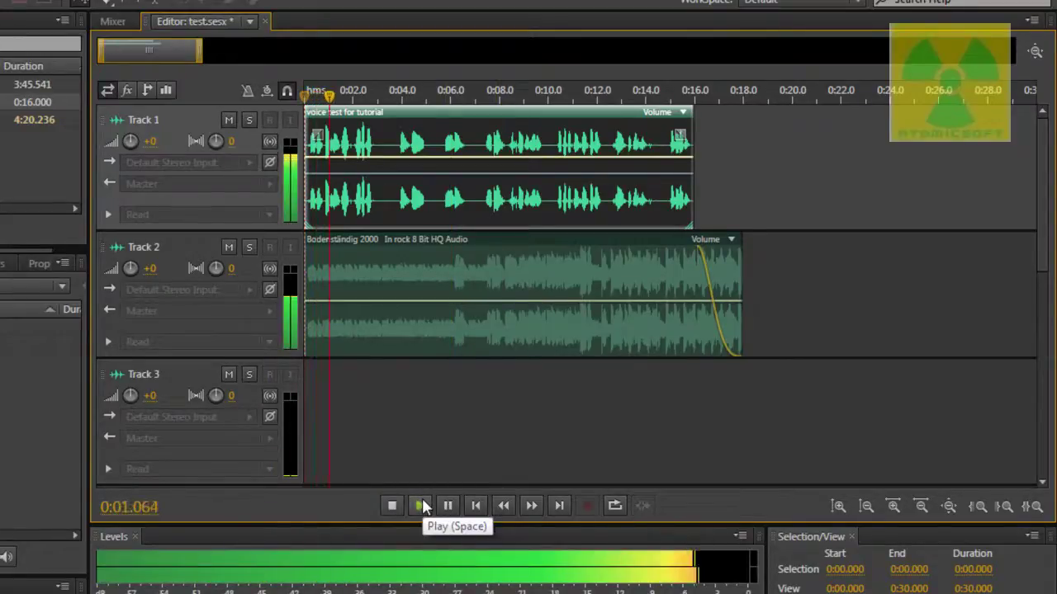
{"action": "left_click", "coordinate": [422, 506]}
{"action": "left_click", "coordinate": [393, 505]}
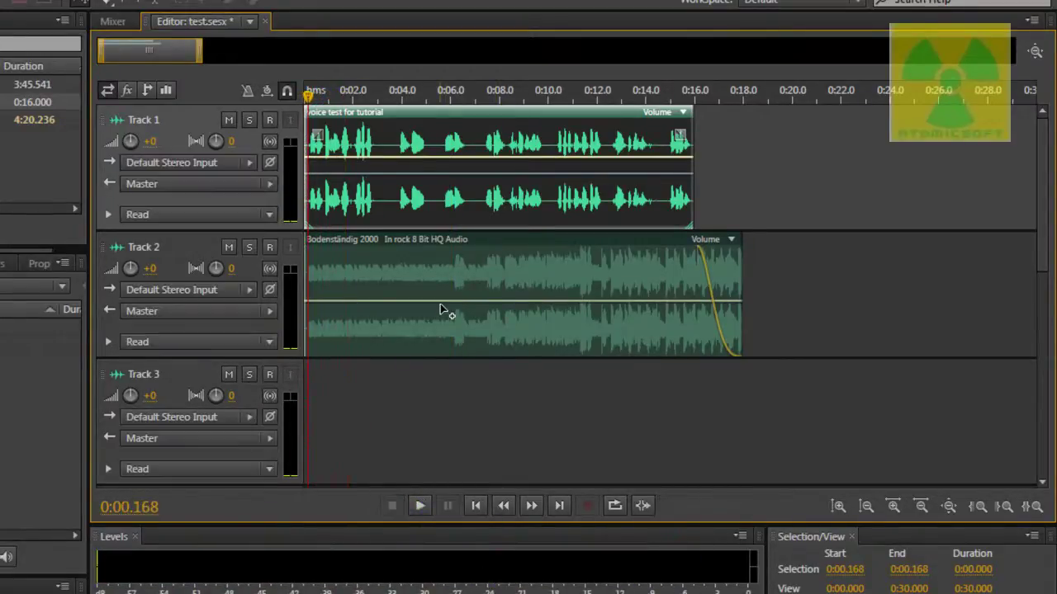
- Lower the Track 2 music clip's volume line to about -14.1 dB and play the mix past the end of the fade-out
{"action": "left_click", "coordinate": [446, 313]}
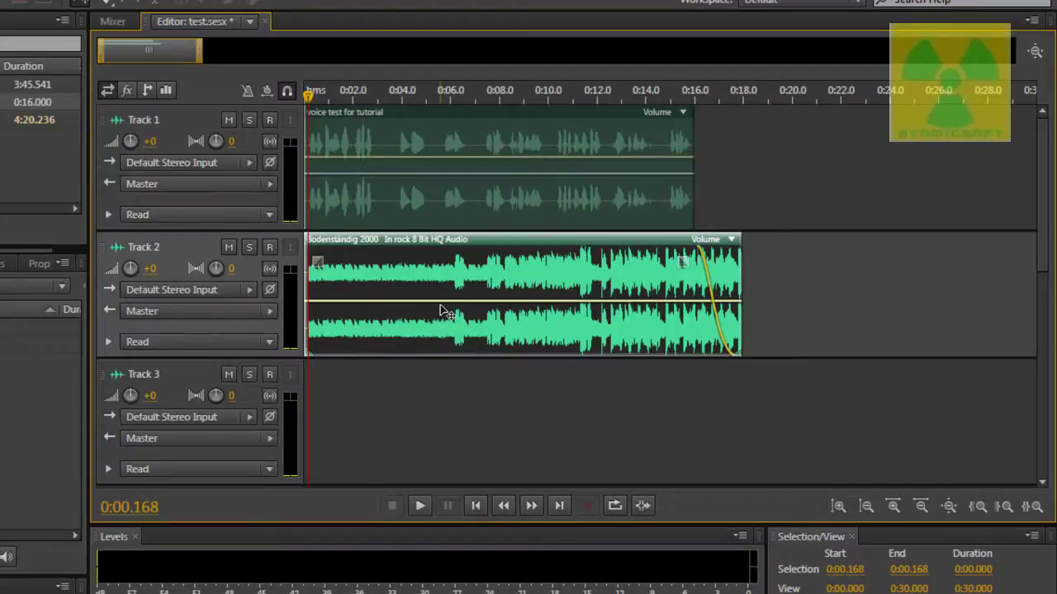
{"action": "left_click_drag", "start_coordinate": [440, 304], "coordinate": [440, 323]}
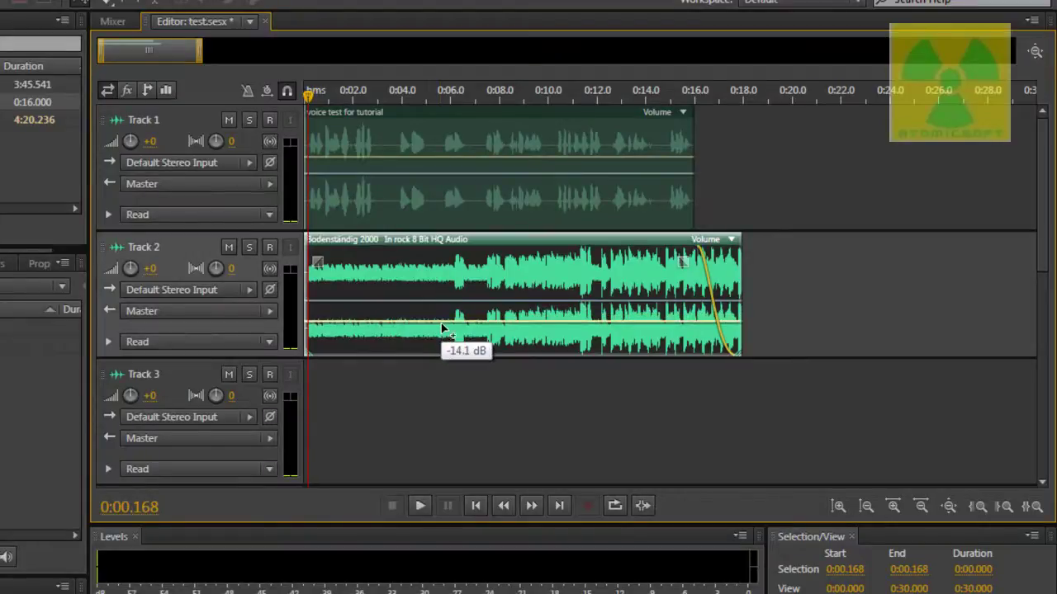
{"action": "left_click", "coordinate": [404, 116]}
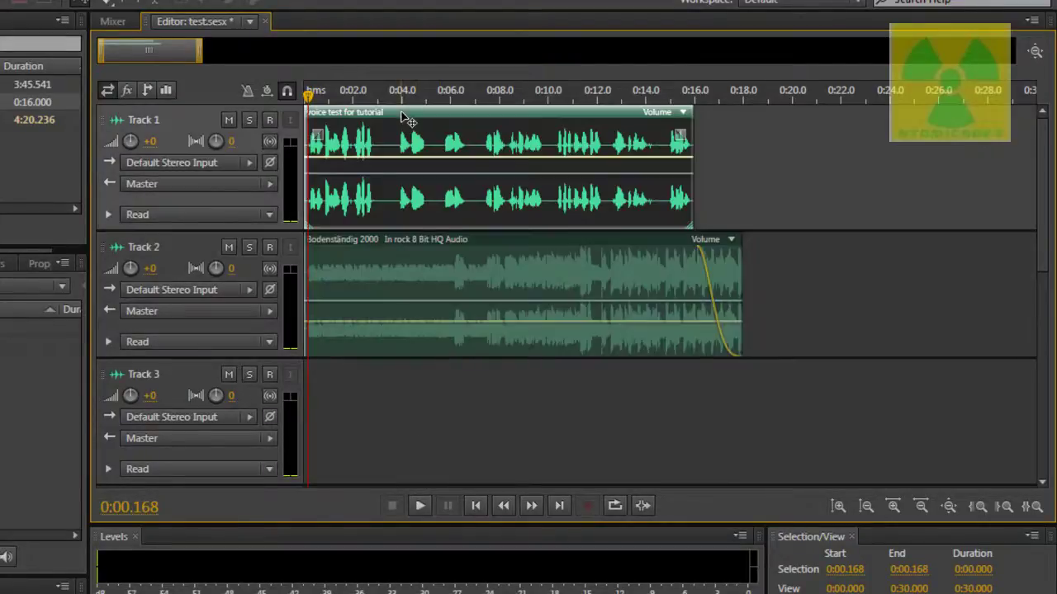
{"action": "left_click", "coordinate": [419, 506]}
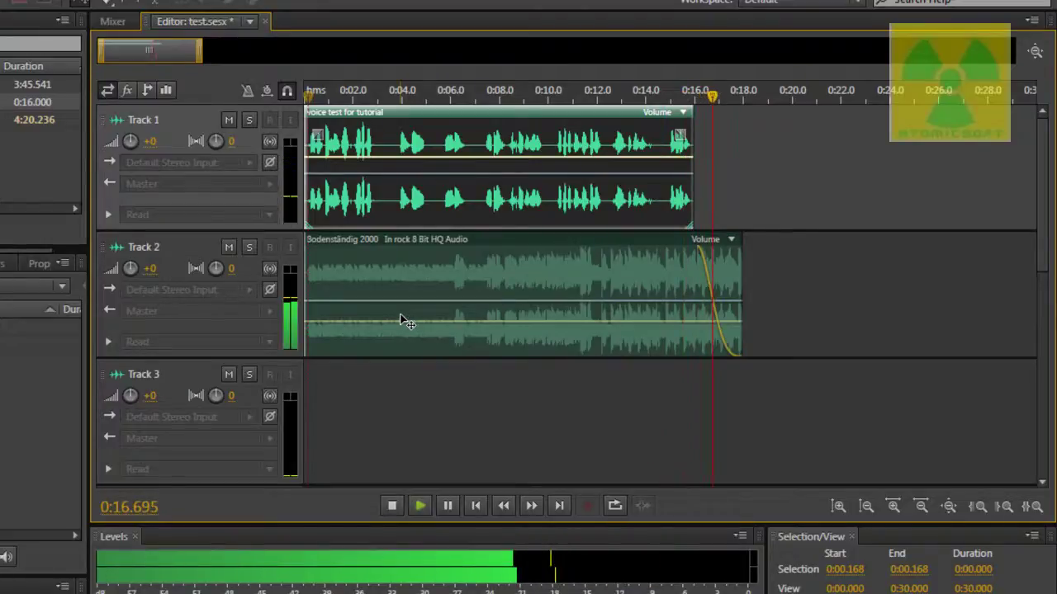
{"action": "left_click", "coordinate": [392, 506]}
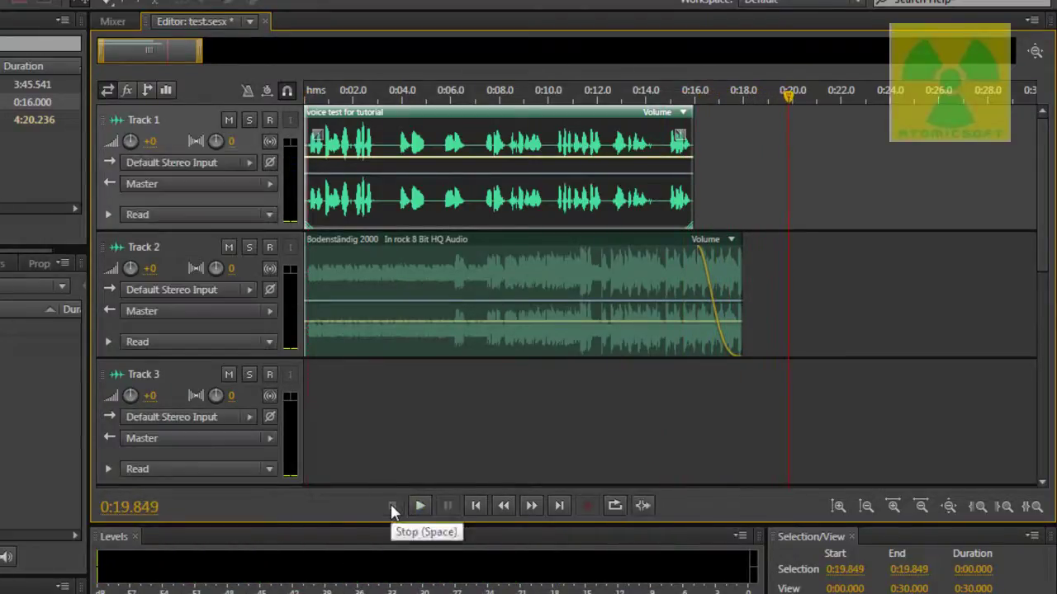